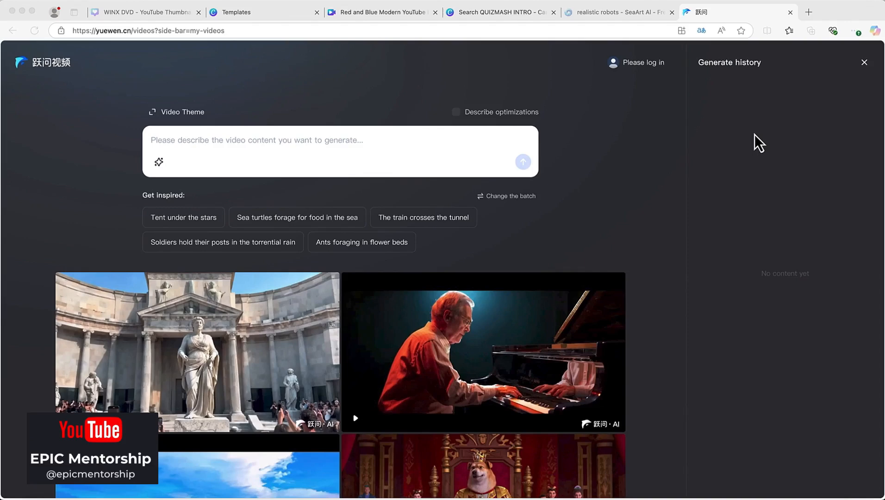
Step: Focus the video description box and start a new browser tab for the generator
{"action": "left_click", "coordinate": [627, 134]}
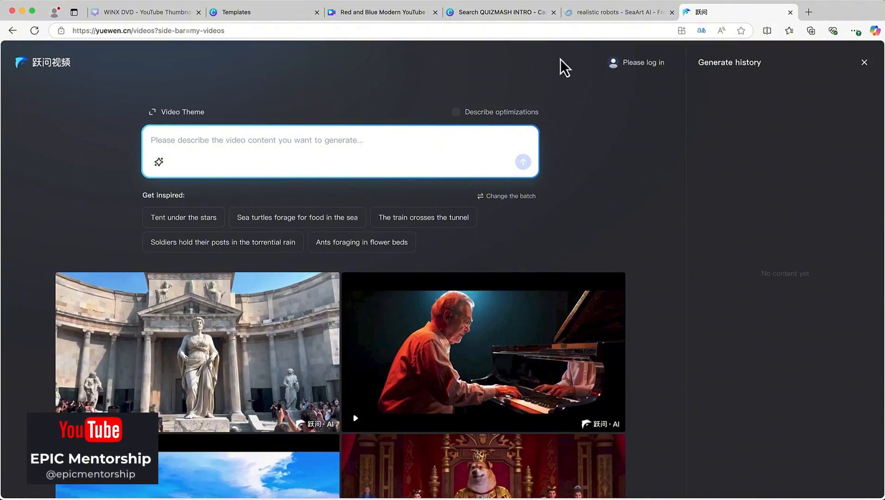
{"action": "left_click", "coordinate": [809, 11]}
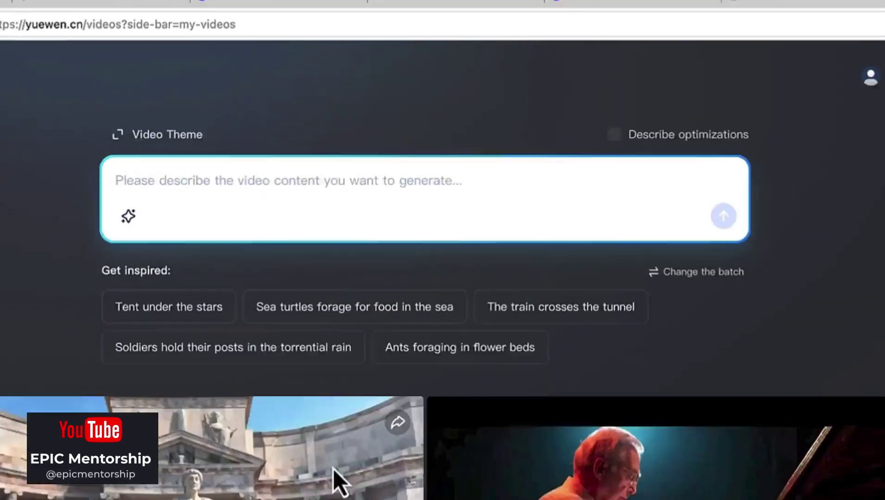
{"action": "scroll", "coordinate": [283, 301], "scroll_direction": "down", "scroll_amount": 5}
{"action": "scroll", "coordinate": [284, 301], "scroll_direction": "down", "scroll_amount": 3}
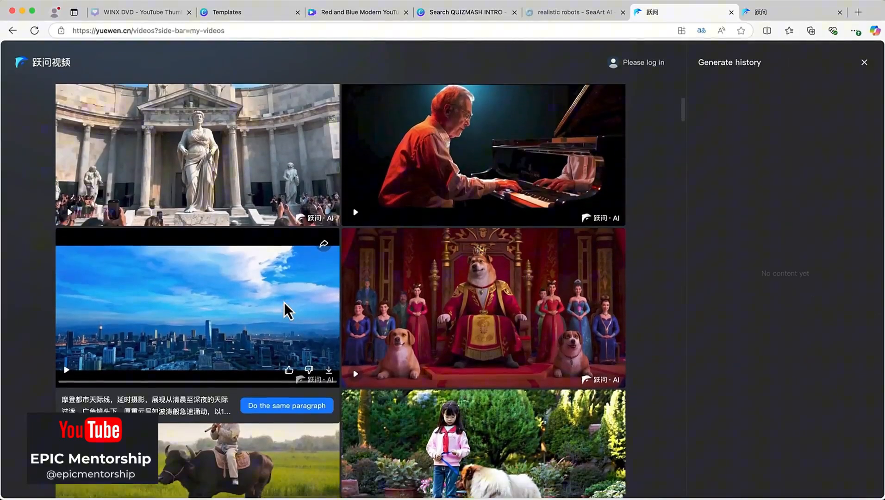
{"action": "scroll", "coordinate": [283, 301], "scroll_direction": "up", "scroll_amount": 2}
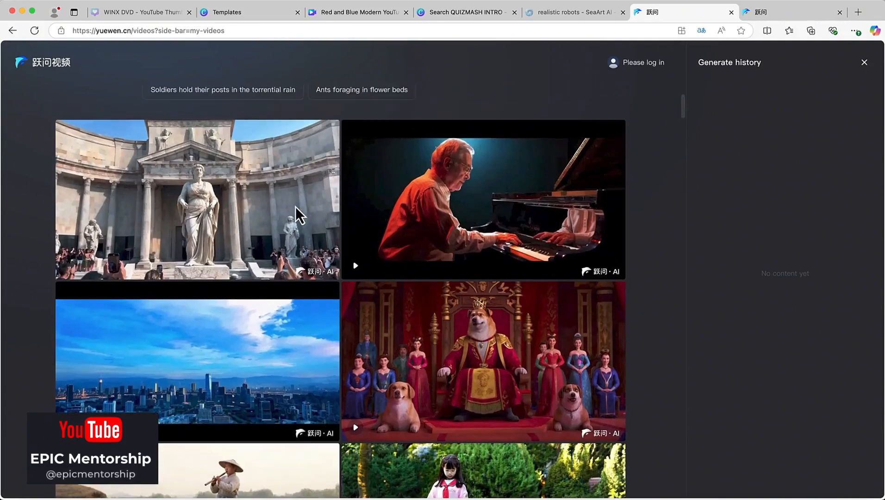
{"action": "mouse_move", "coordinate": [197, 155]}
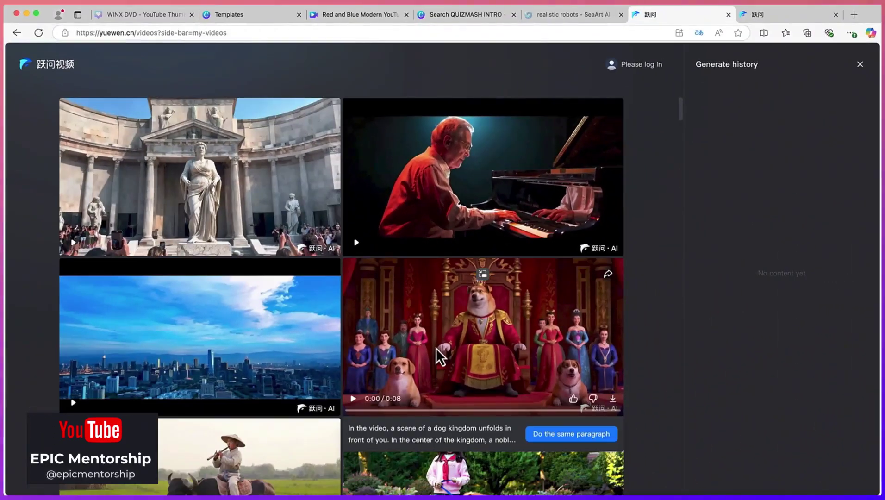
Step: Play the dog king clip and the girl walking her fluffy dog clip
{"action": "left_click", "coordinate": [439, 361]}
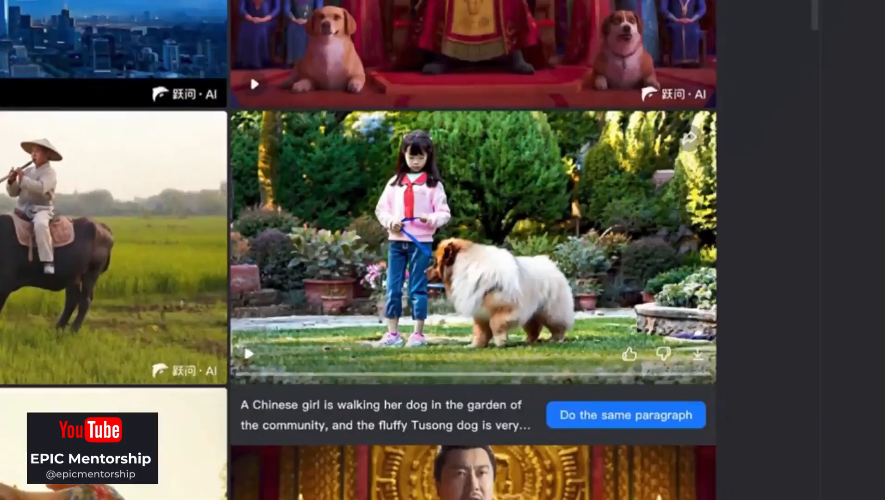
{"action": "left_click", "coordinate": [504, 309]}
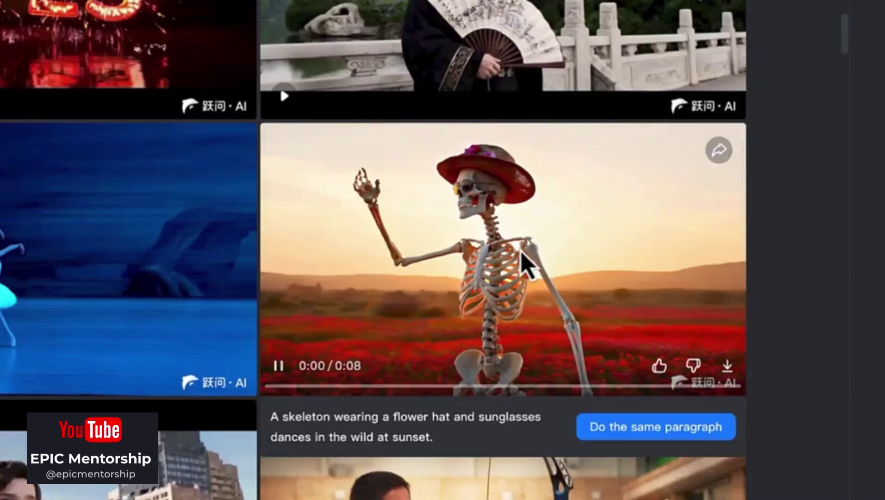
{"action": "scroll", "coordinate": [494, 276], "scroll_direction": "down", "scroll_amount": 5}
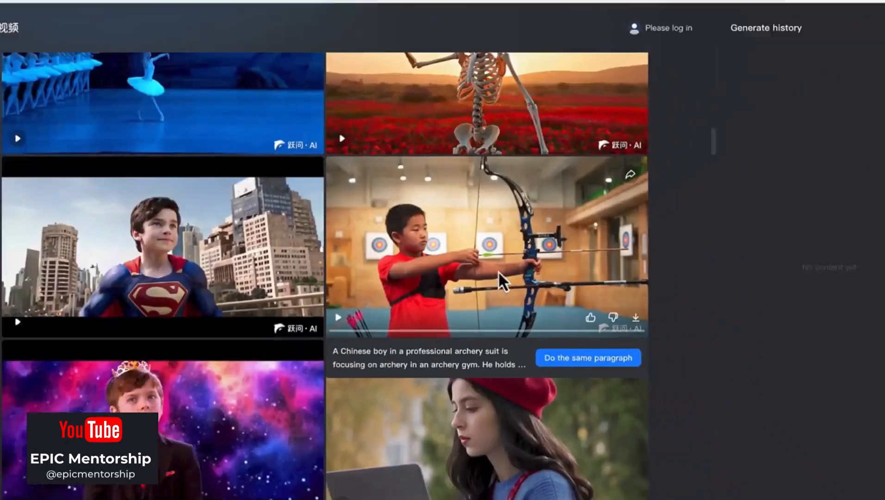
{"action": "scroll", "coordinate": [493, 276], "scroll_direction": "down", "scroll_amount": 2}
{"action": "scroll", "coordinate": [493, 276], "scroll_direction": "up", "scroll_amount": 3}
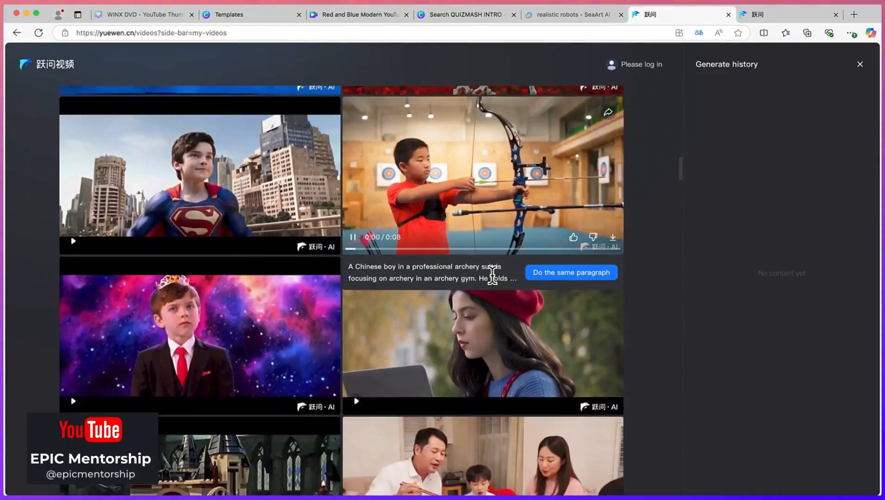
{"action": "scroll", "coordinate": [494, 276], "scroll_direction": "down", "scroll_amount": 3}
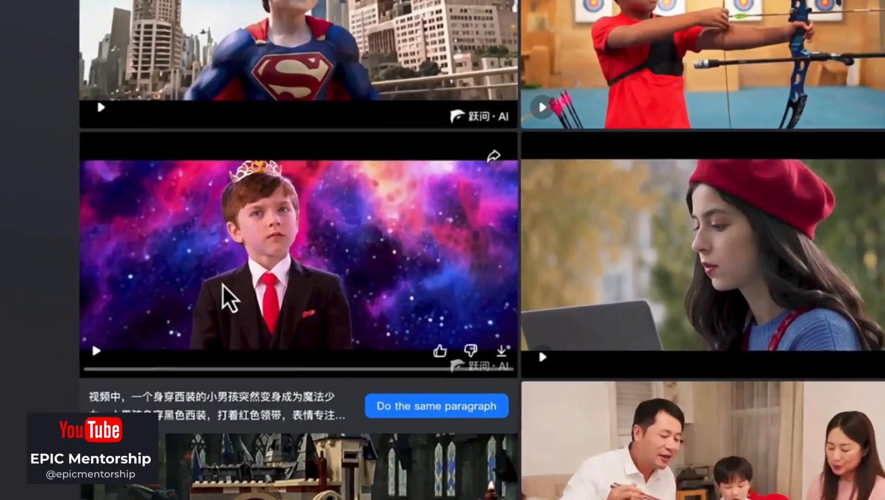
Step: Play the boy-in-a-suit transformation clip, then close the enlarged player
{"action": "left_click", "coordinate": [196, 298]}
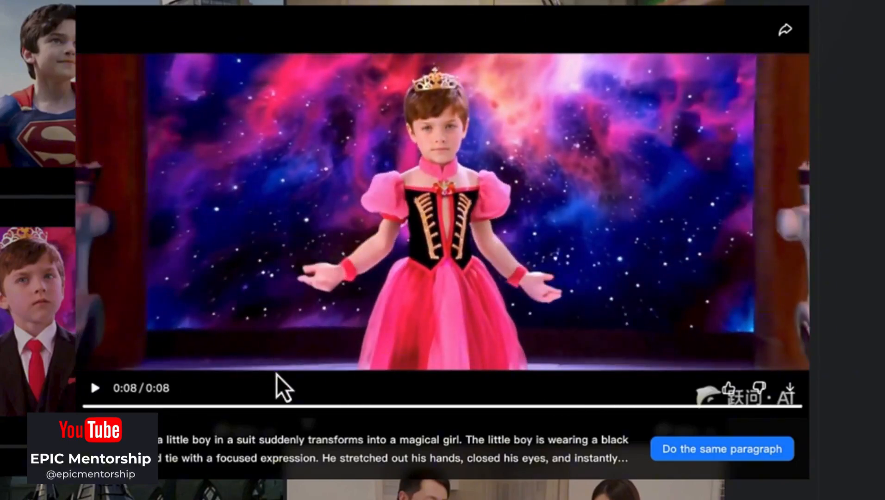
{"action": "left_click", "coordinate": [864, 140]}
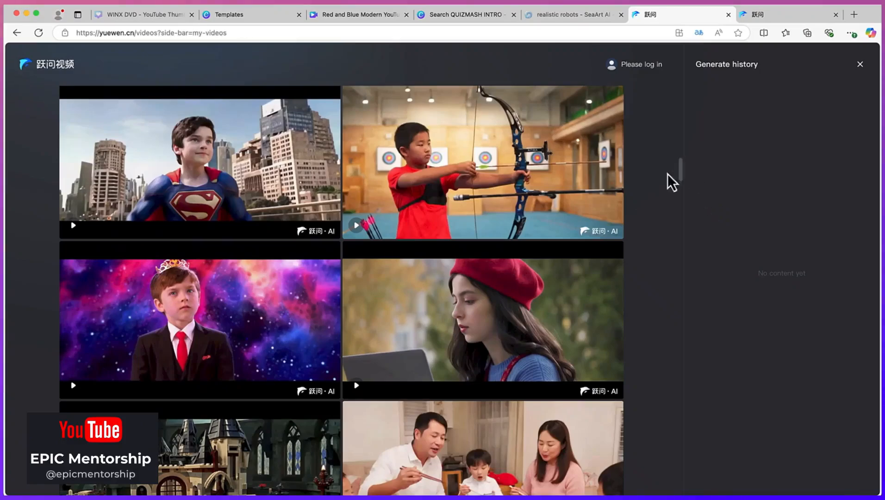
{"action": "scroll", "coordinate": [486, 242], "scroll_direction": "up", "scroll_amount": 10}
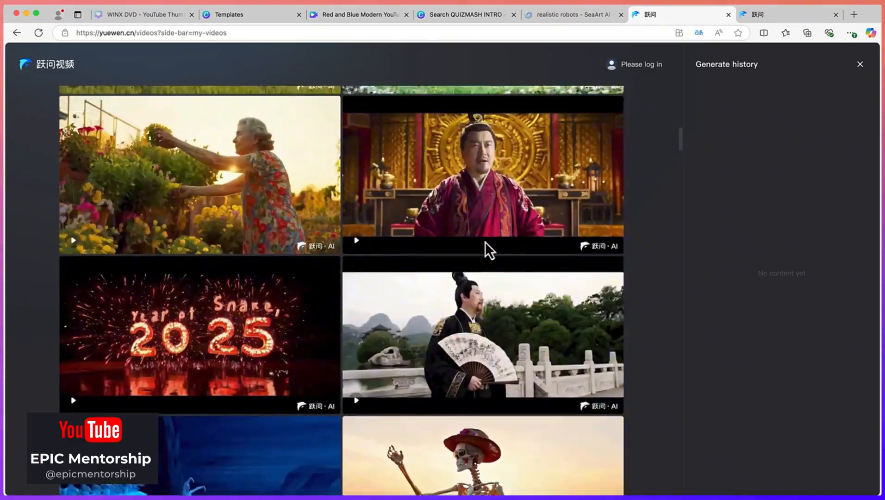
{"action": "scroll", "coordinate": [485, 241], "scroll_direction": "up", "scroll_amount": 10}
{"action": "scroll", "coordinate": [486, 241], "scroll_direction": "up", "scroll_amount": 3}
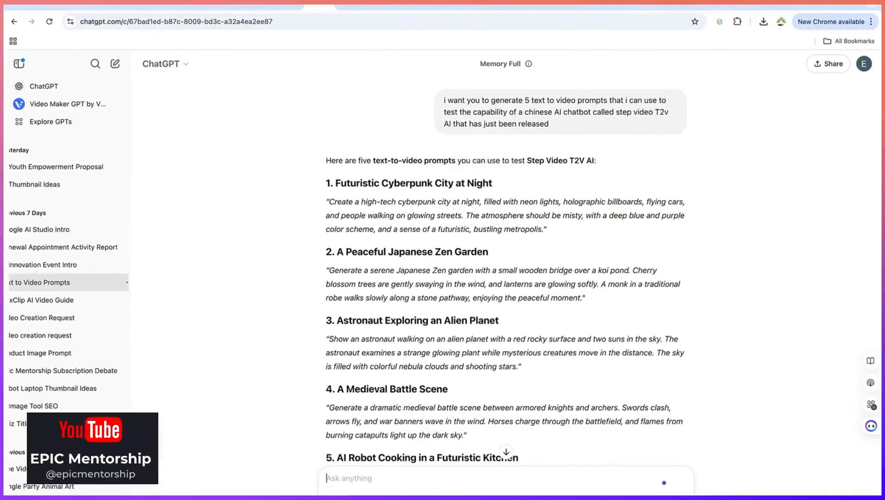
{"action": "mouse_move", "coordinate": [553, 111]}
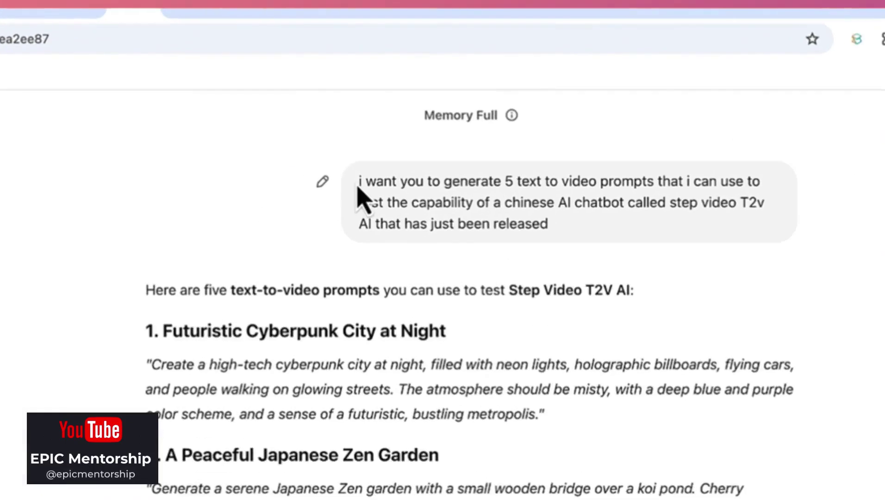
Step: Highlight the ChatGPT request for five video prompts, then switch back to the Yuewen tab
{"action": "left_click_drag", "start_coordinate": [444, 100], "coordinate": [508, 112]}
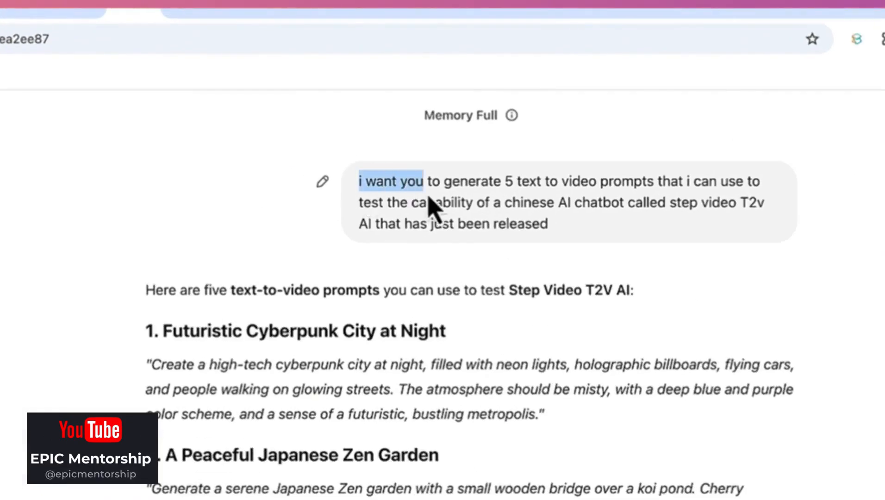
{"action": "left_click_drag", "start_coordinate": [475, 195], "coordinate": [646, 181]}
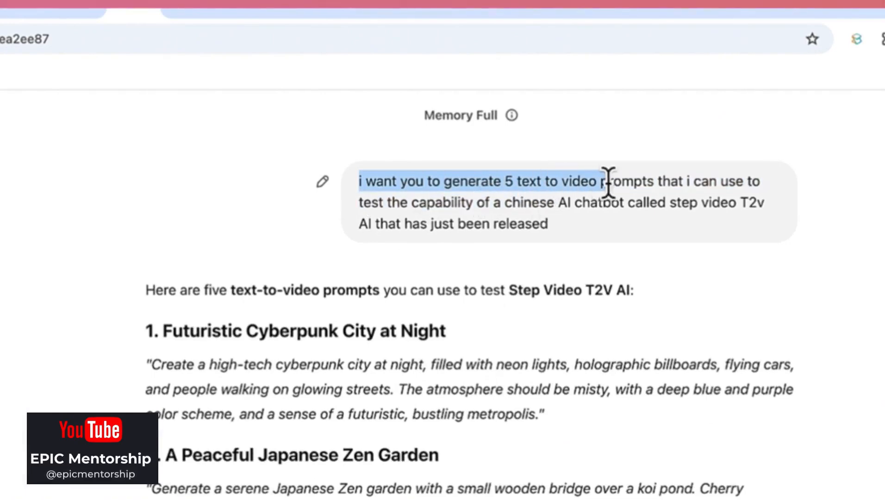
{"action": "left_click", "coordinate": [712, 178]}
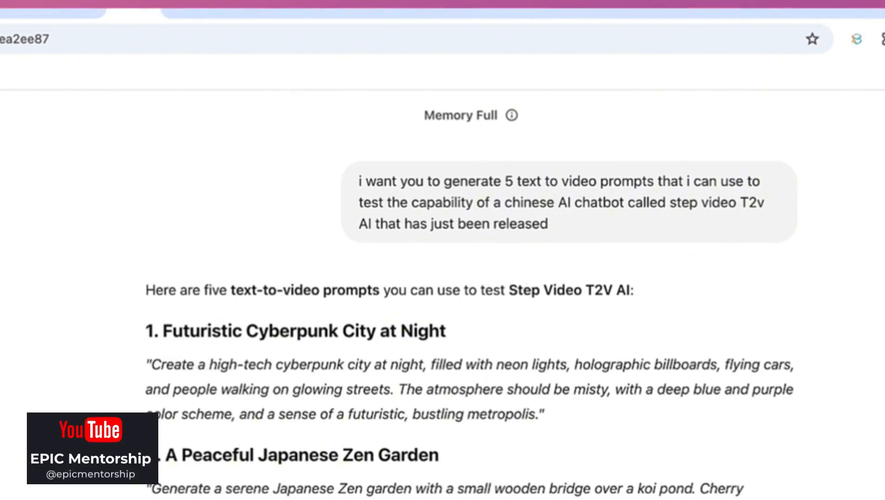
{"action": "scroll", "coordinate": [443, 276], "scroll_direction": "down", "scroll_amount": 5}
{"action": "scroll", "coordinate": [443, 276], "scroll_direction": "down", "scroll_amount": 2}
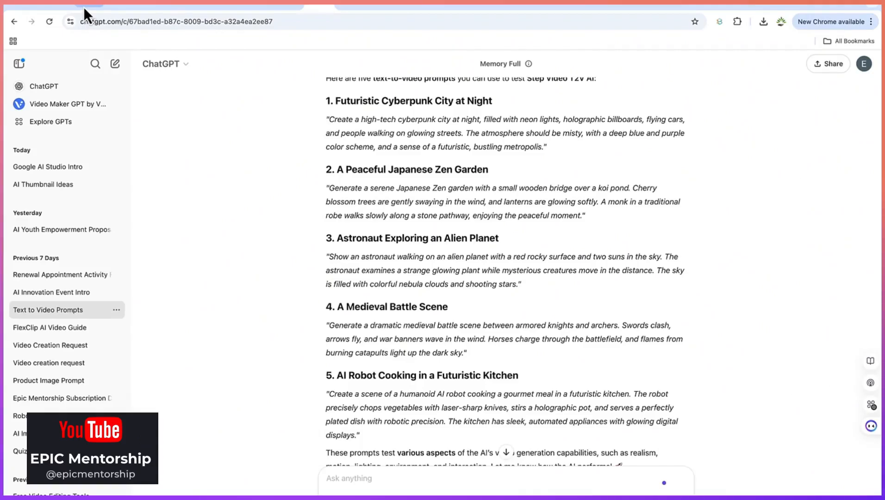
{"action": "left_click", "coordinate": [84, 6]}
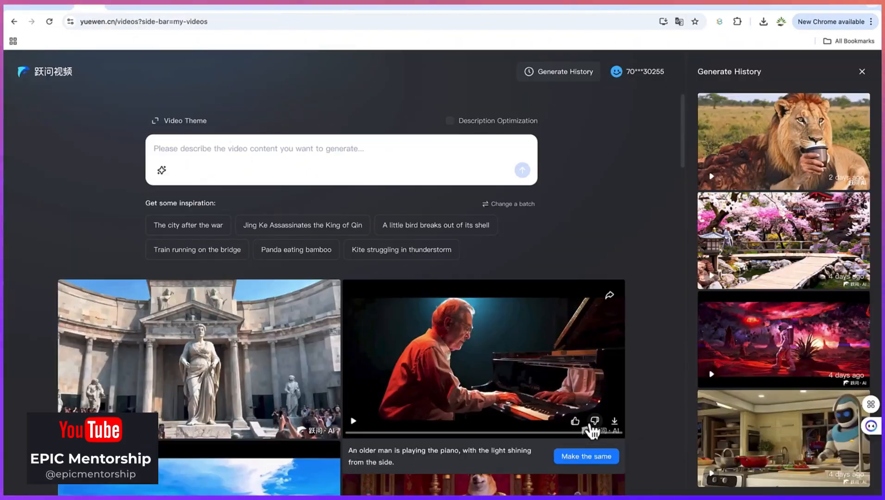
{"action": "left_click", "coordinate": [769, 434]}
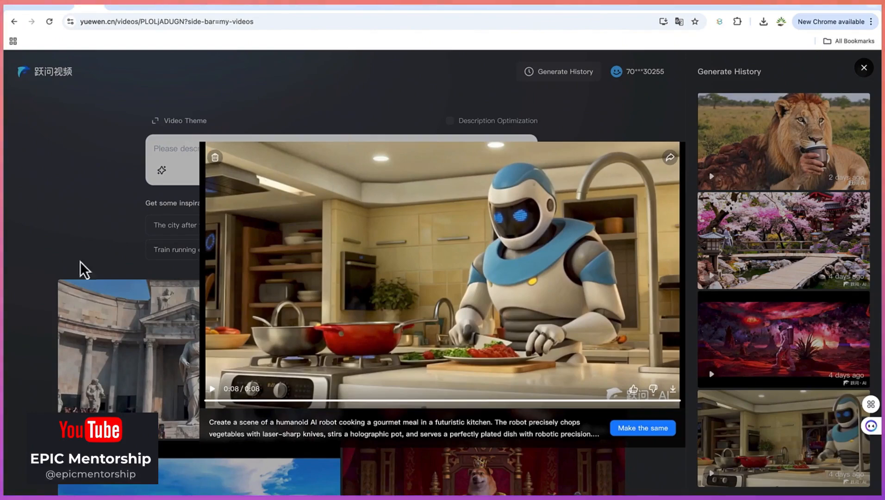
{"action": "left_click", "coordinate": [65, 197]}
{"action": "mouse_move", "coordinate": [784, 339]}
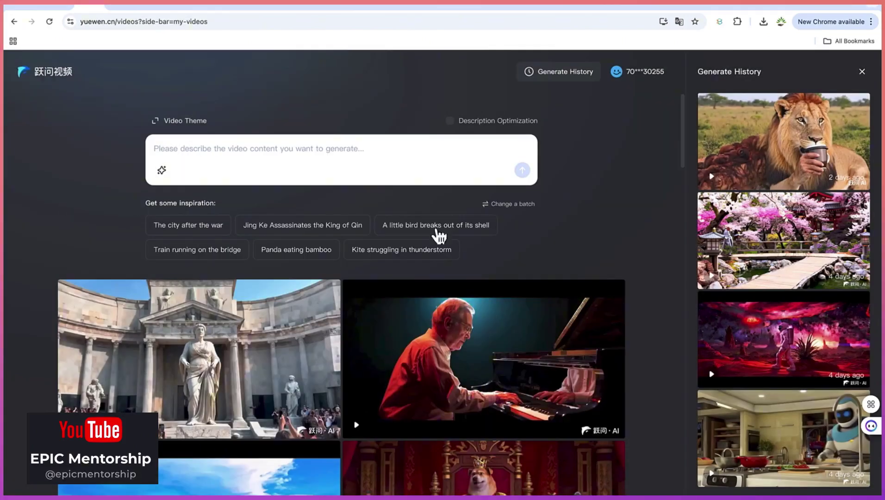
{"action": "left_click", "coordinate": [796, 347]}
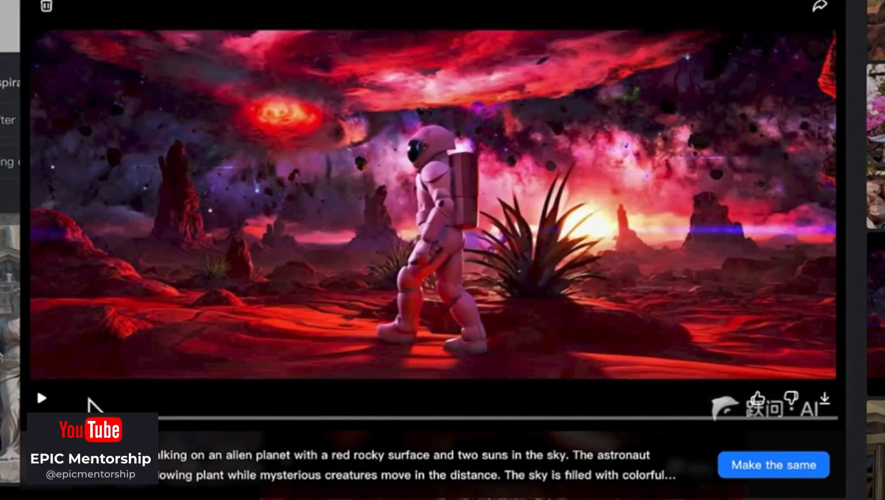
{"action": "left_click", "coordinate": [41, 398]}
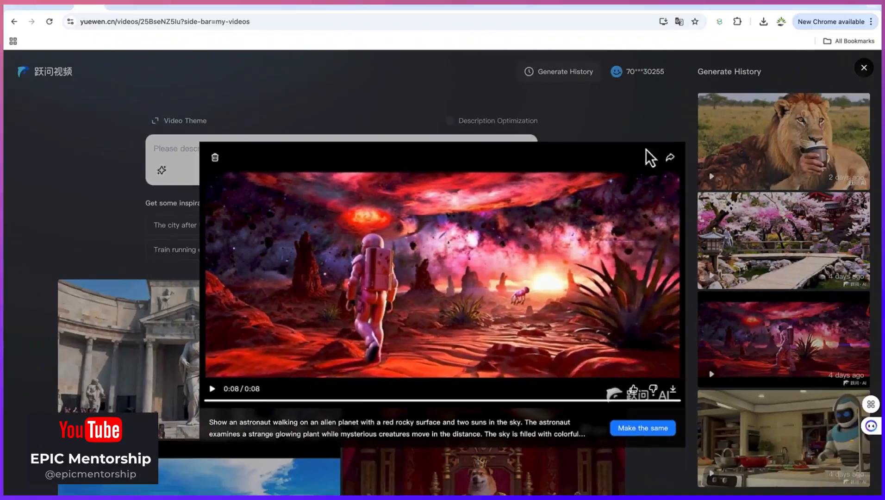
{"action": "left_click", "coordinate": [578, 117]}
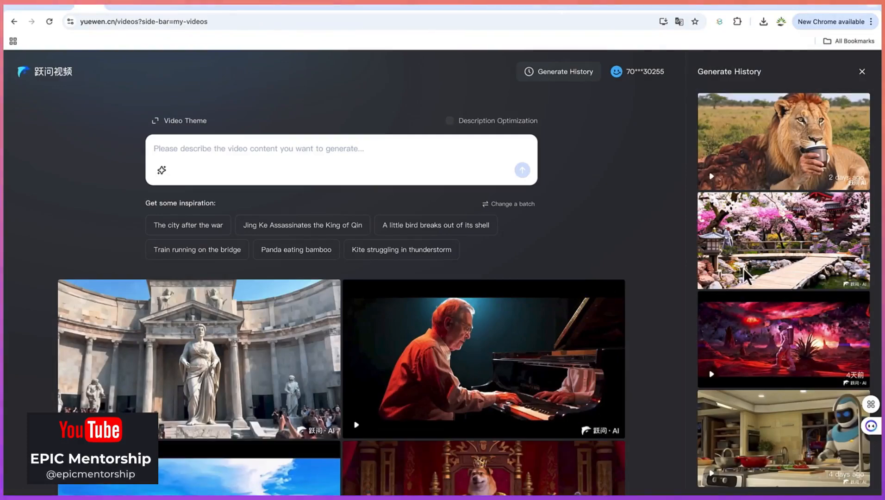
{"action": "left_click", "coordinate": [762, 243]}
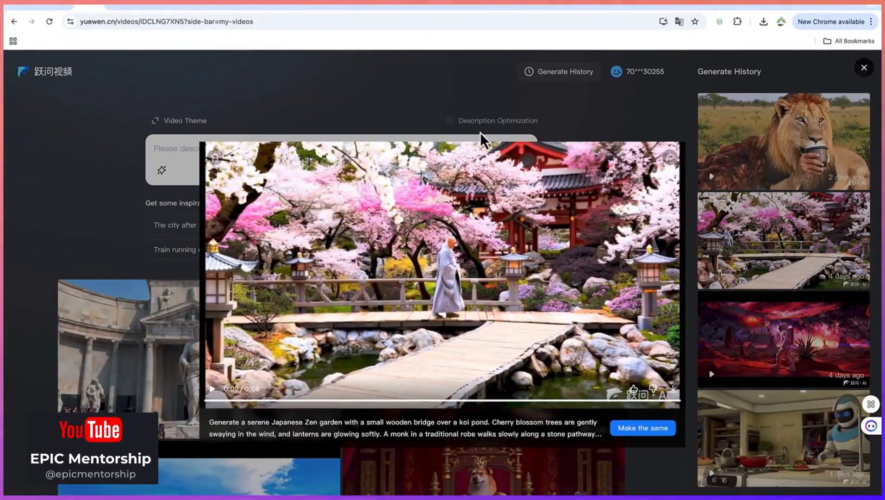
{"action": "left_click", "coordinate": [333, 108]}
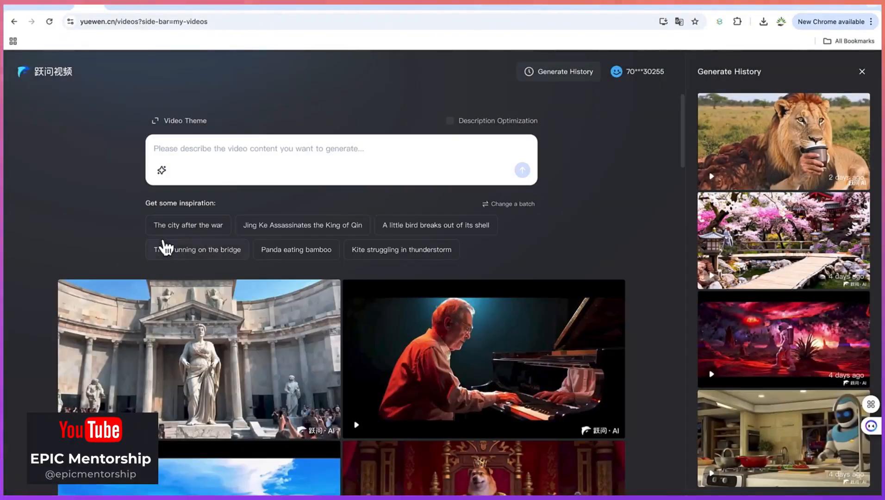
{"action": "left_click", "coordinate": [762, 142]}
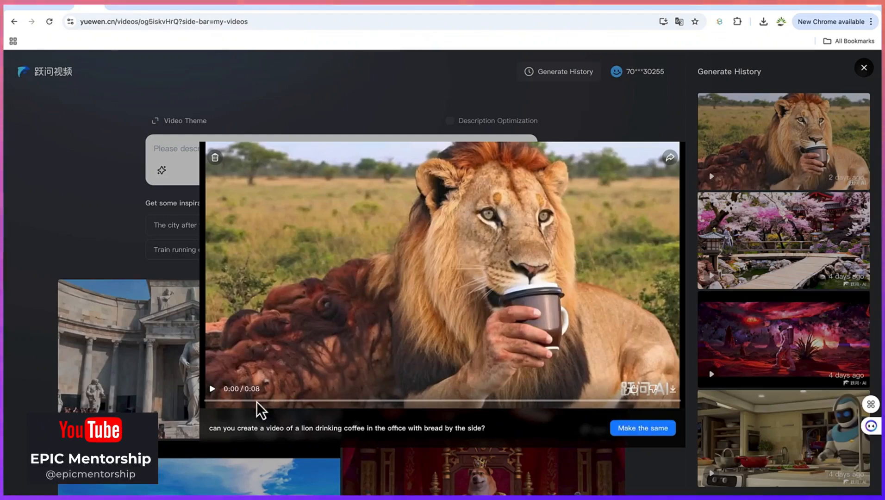
{"action": "left_click", "coordinate": [213, 389]}
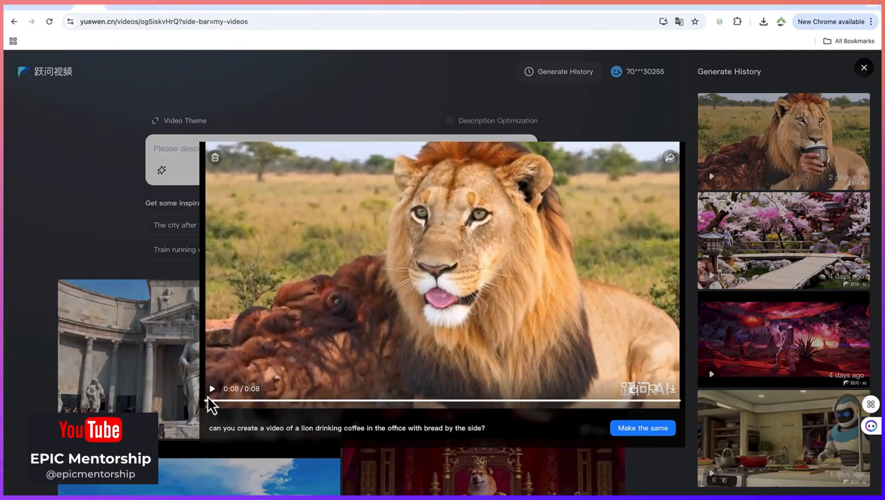
{"action": "left_click", "coordinate": [213, 389]}
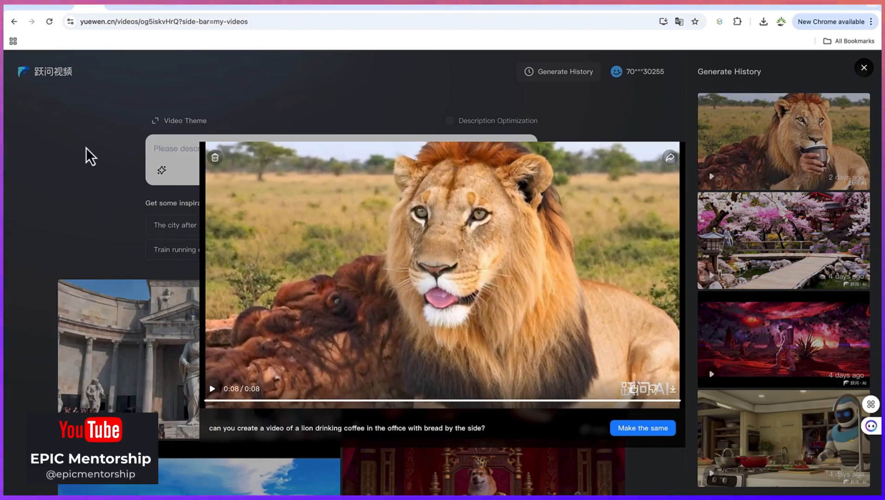
{"action": "left_click", "coordinate": [198, 156]}
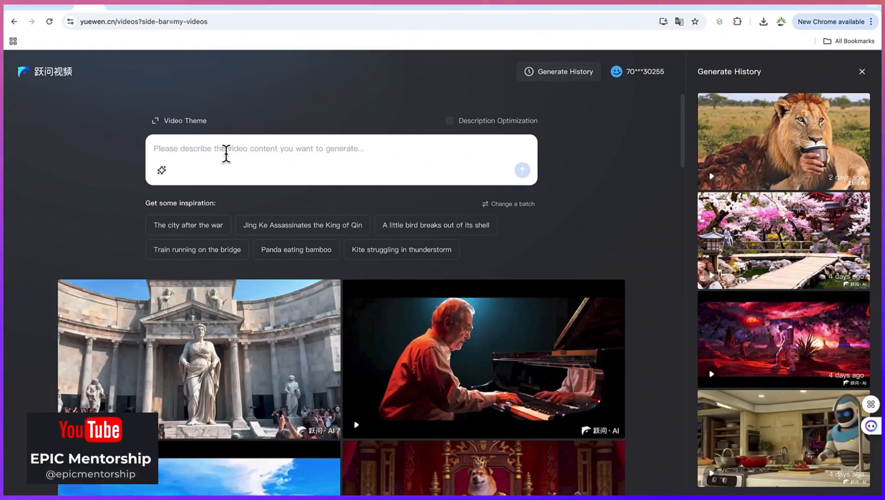
{"action": "scroll", "coordinate": [255, 333], "scroll_direction": "down", "scroll_amount": 1}
{"action": "scroll", "coordinate": [254, 333], "scroll_direction": "down", "scroll_amount": 5}
{"action": "scroll", "coordinate": [255, 333], "scroll_direction": "down", "scroll_amount": 5}
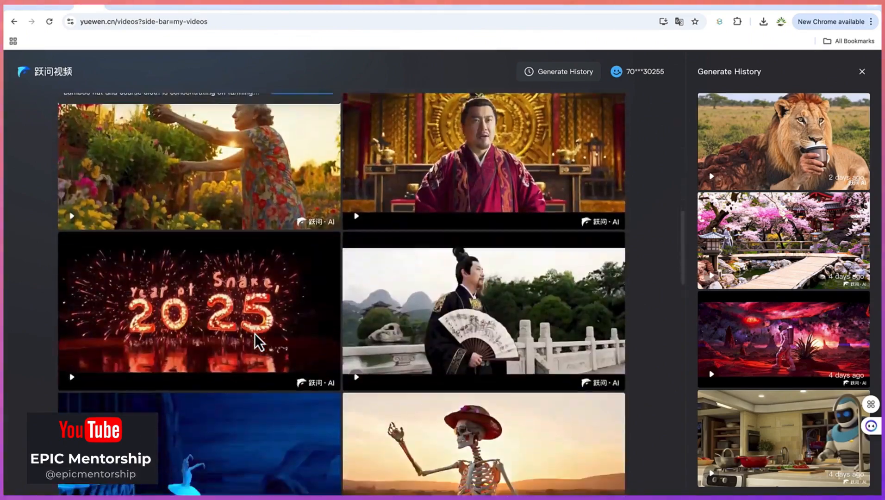
{"action": "scroll", "coordinate": [255, 333], "scroll_direction": "down", "scroll_amount": 5}
{"action": "scroll", "coordinate": [254, 333], "scroll_direction": "down", "scroll_amount": 5}
{"action": "scroll", "coordinate": [254, 332], "scroll_direction": "down", "scroll_amount": 4}
{"action": "scroll", "coordinate": [254, 333], "scroll_direction": "down", "scroll_amount": 2}
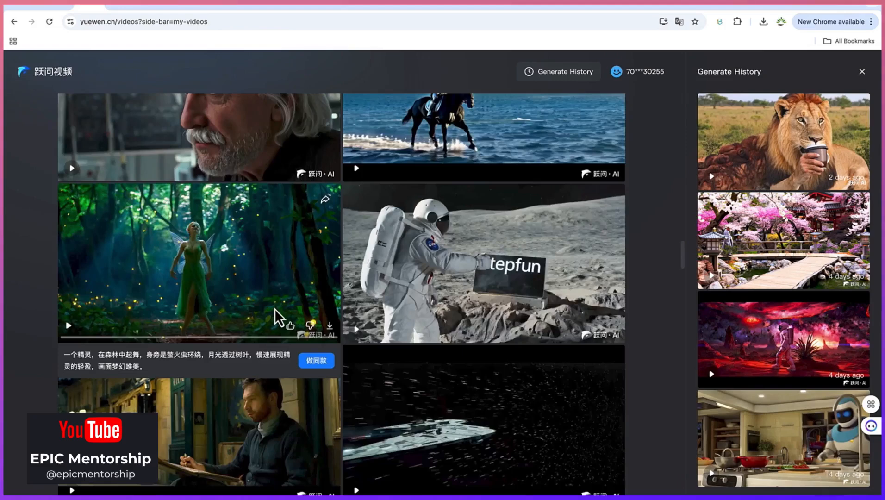
{"action": "scroll", "coordinate": [275, 309], "scroll_direction": "up", "scroll_amount": 5}
{"action": "scroll", "coordinate": [274, 309], "scroll_direction": "up", "scroll_amount": 5}
{"action": "scroll", "coordinate": [274, 308], "scroll_direction": "up", "scroll_amount": 1}
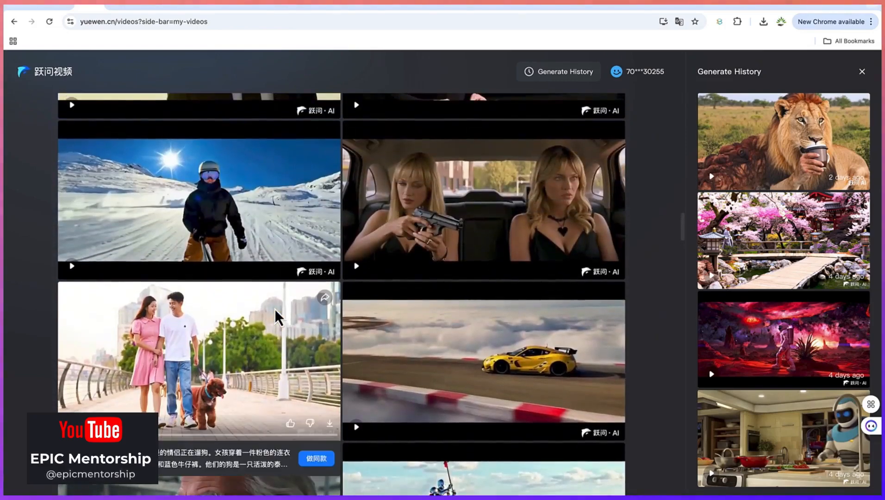